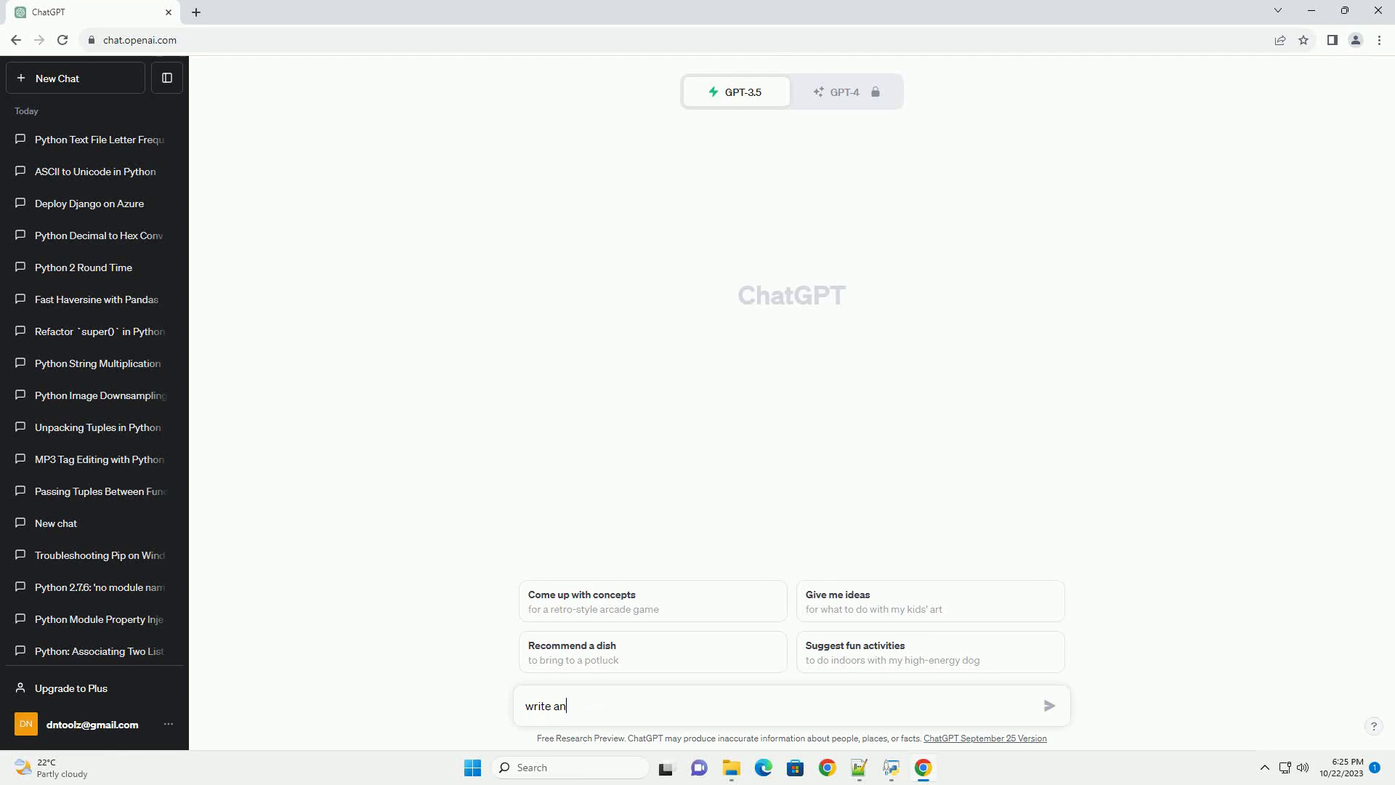
{"action": "type", "text": "informative tutorial about Python scrapy pipeline error with code example"}
Send the prompt requesting a Python Scrapy pipeline error tutorial with code examples
{"action": "key", "text": "Return"}
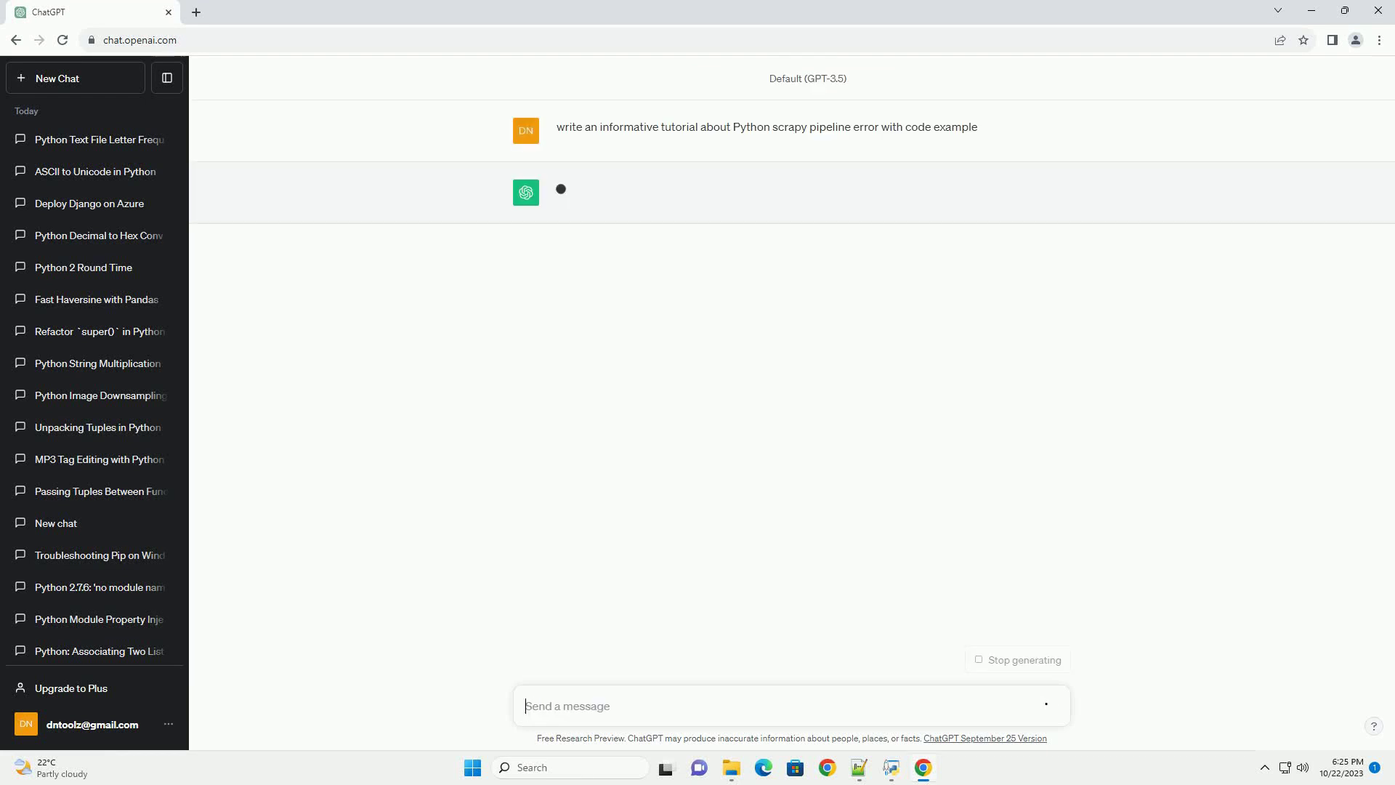